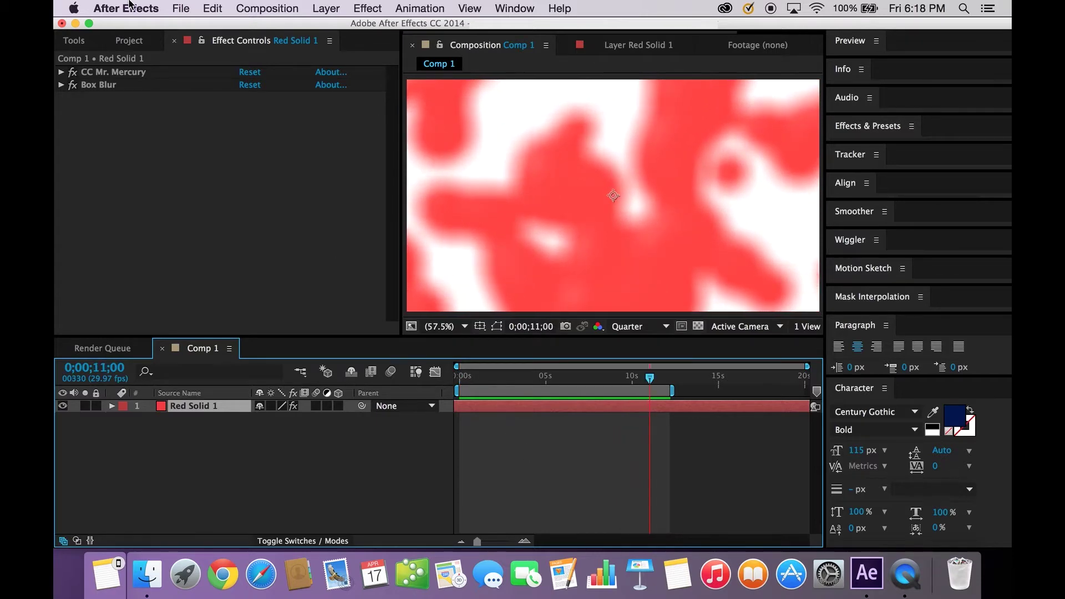
Create Comp 3, a 20-second HDTV 1080 29.97 composition with a white background.
{"action": "left_click", "coordinate": [267, 8]}
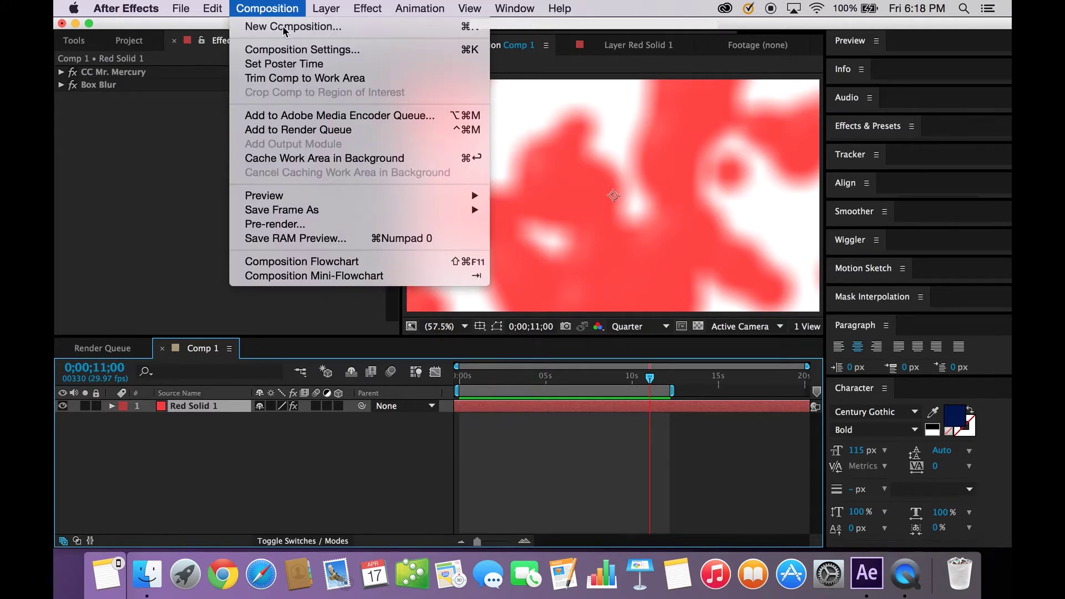
{"action": "left_click", "coordinate": [283, 26]}
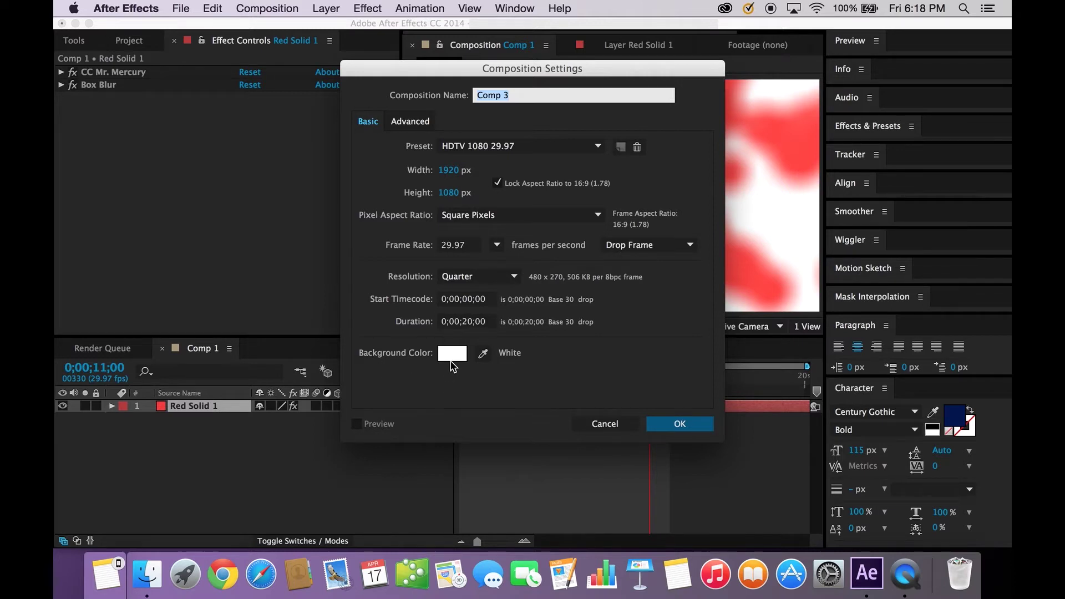
{"action": "left_click", "coordinate": [681, 424]}
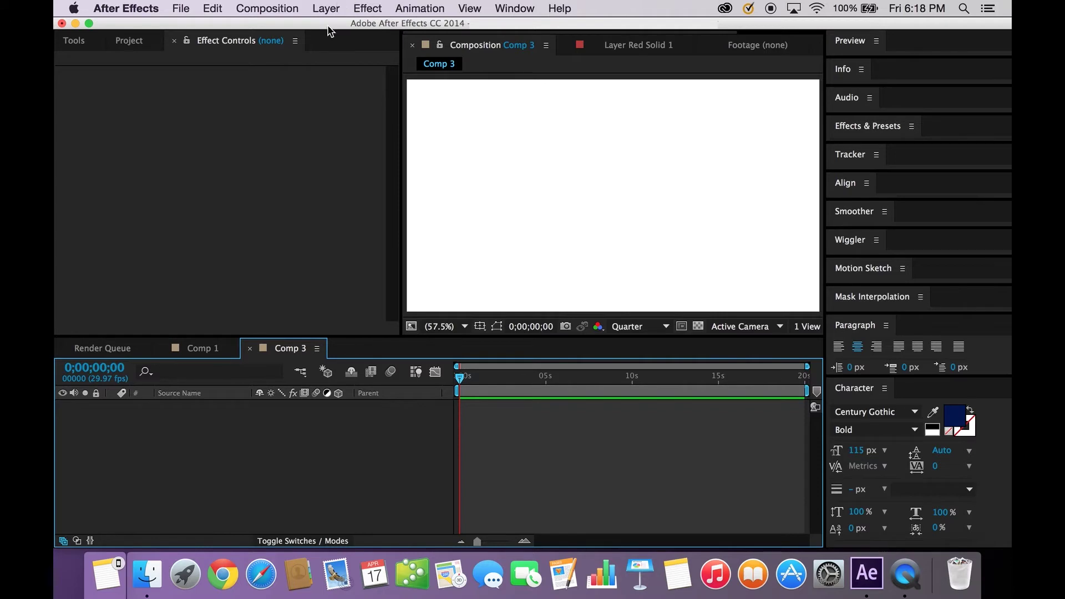
Add a red 1920×1080 full-frame solid named Red Solid 2 to Comp 3.
{"action": "left_click", "coordinate": [325, 9]}
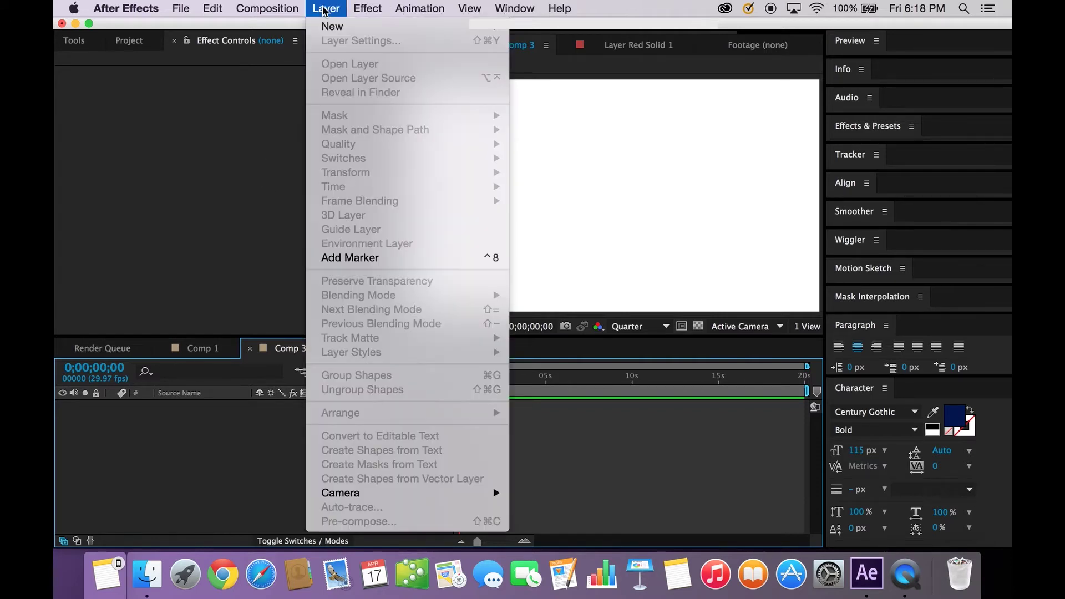
{"action": "mouse_move", "coordinate": [326, 34]}
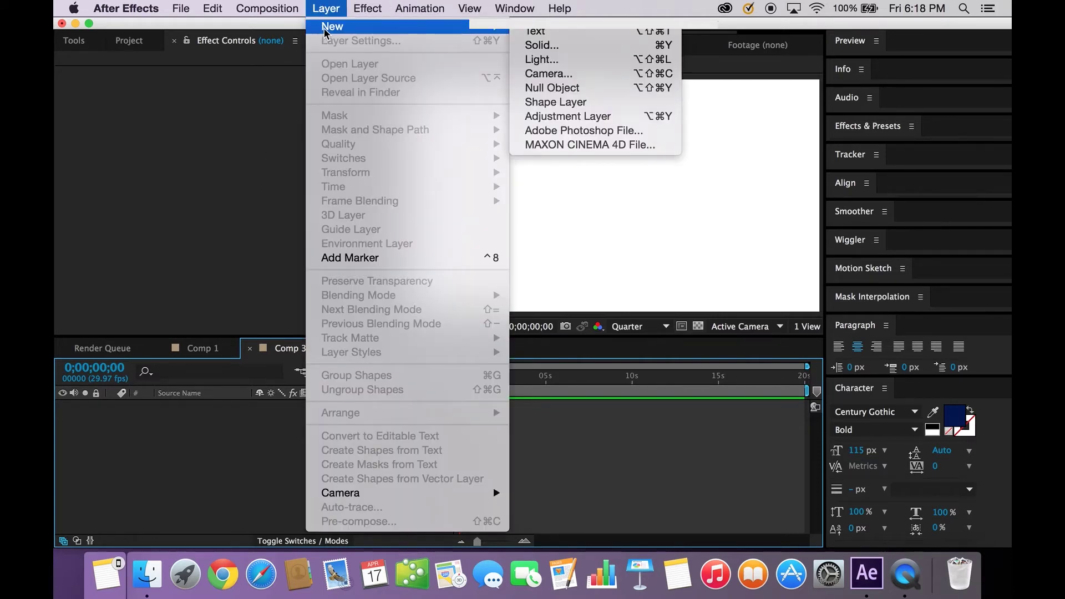
{"action": "left_click", "coordinate": [549, 45]}
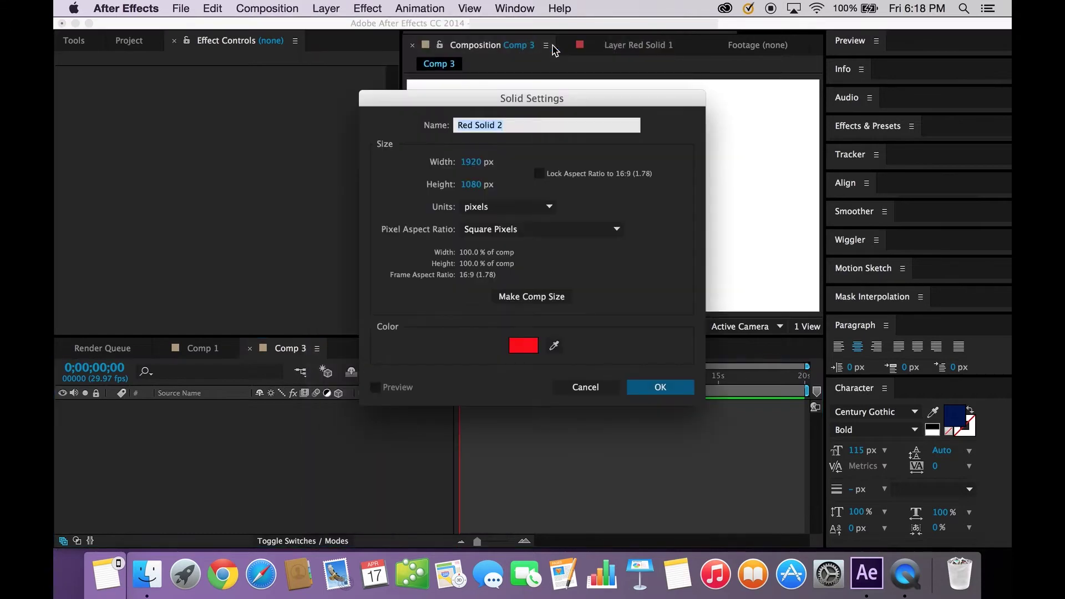
{"action": "left_click", "coordinate": [649, 387]}
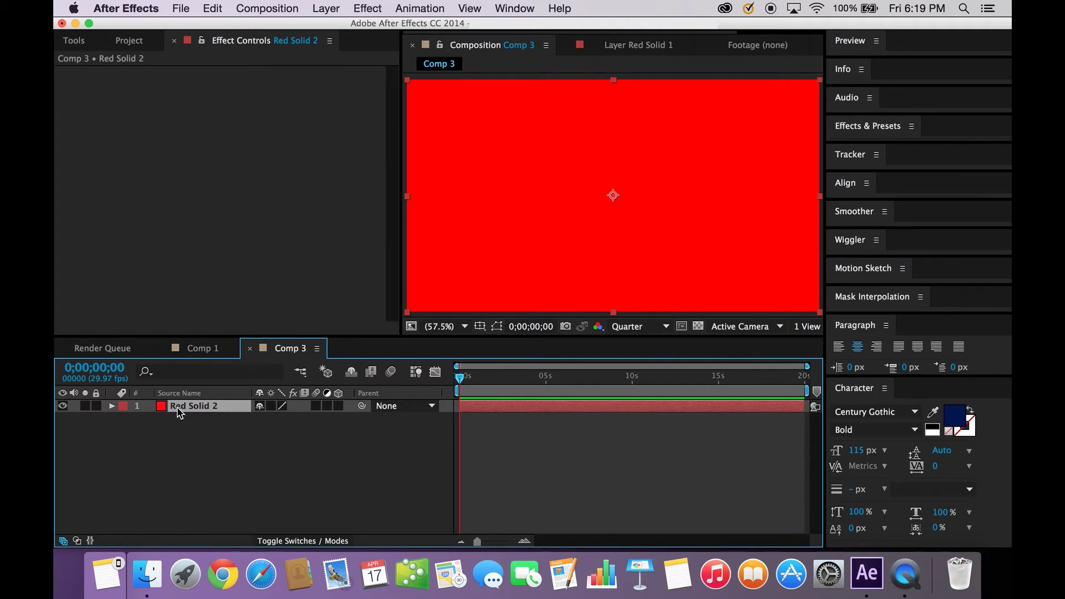
{"action": "left_click", "coordinate": [368, 9]}
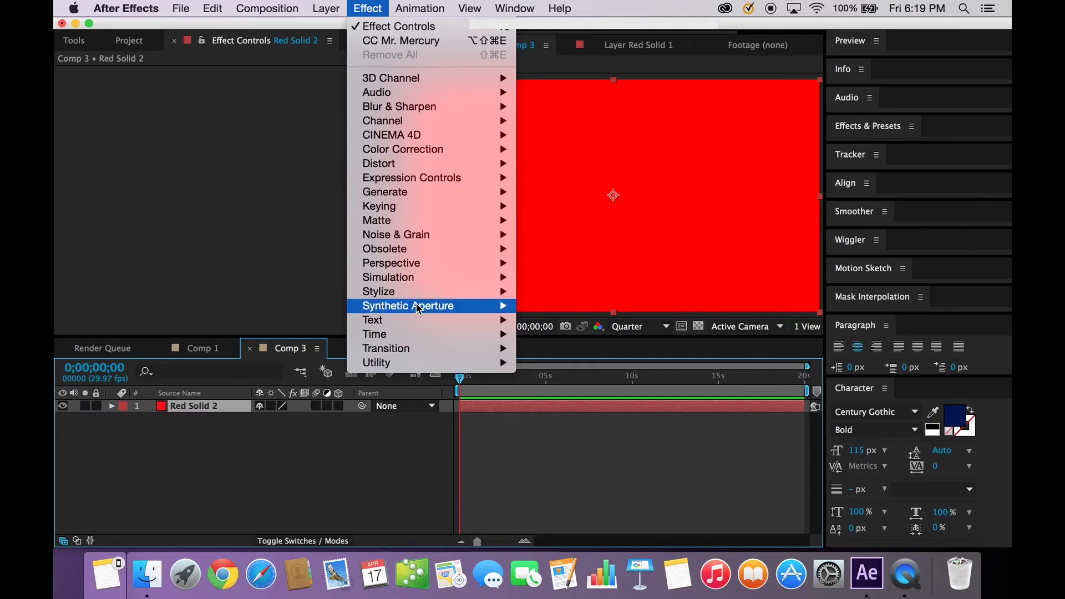
Apply CC Mr. Mercury to Red Solid 2 and scrub forward to watch blobs form.
{"action": "mouse_move", "coordinate": [417, 277]}
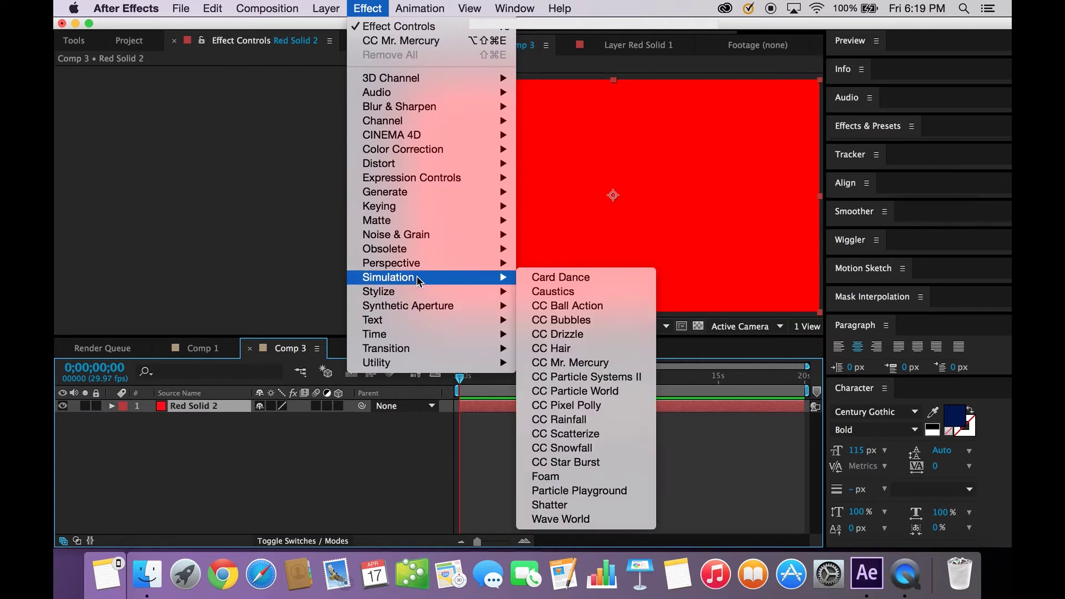
{"action": "left_click", "coordinate": [565, 362]}
{"action": "left_click_drag", "start_coordinate": [496, 376], "coordinate": [458, 396]}
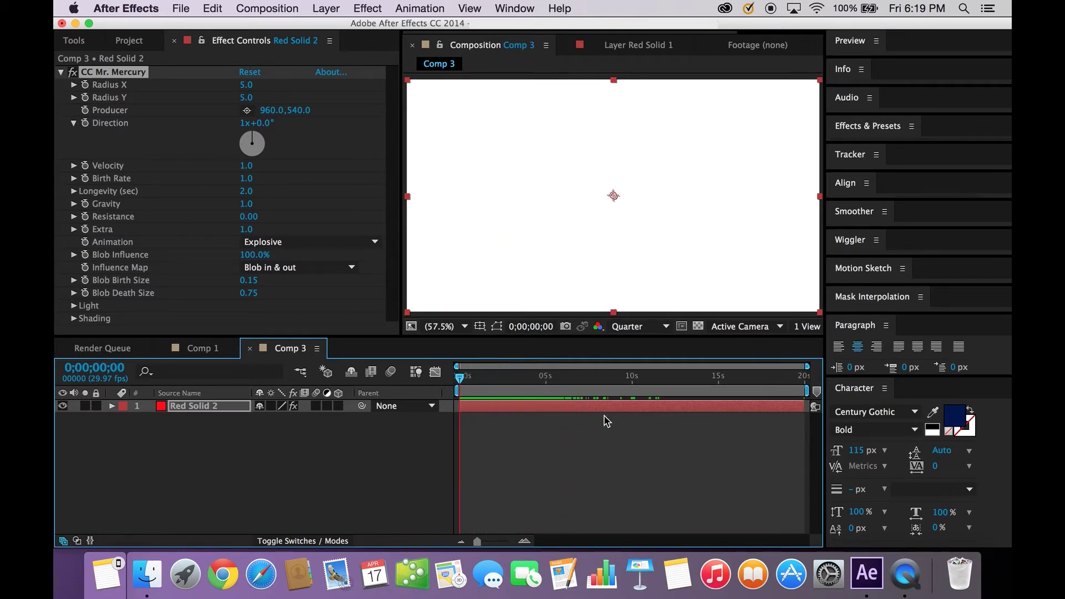
Slide Red Solid 2 earlier so blobs flow at frame 0, and extend it to the comp end.
{"action": "left_click", "coordinate": [559, 409]}
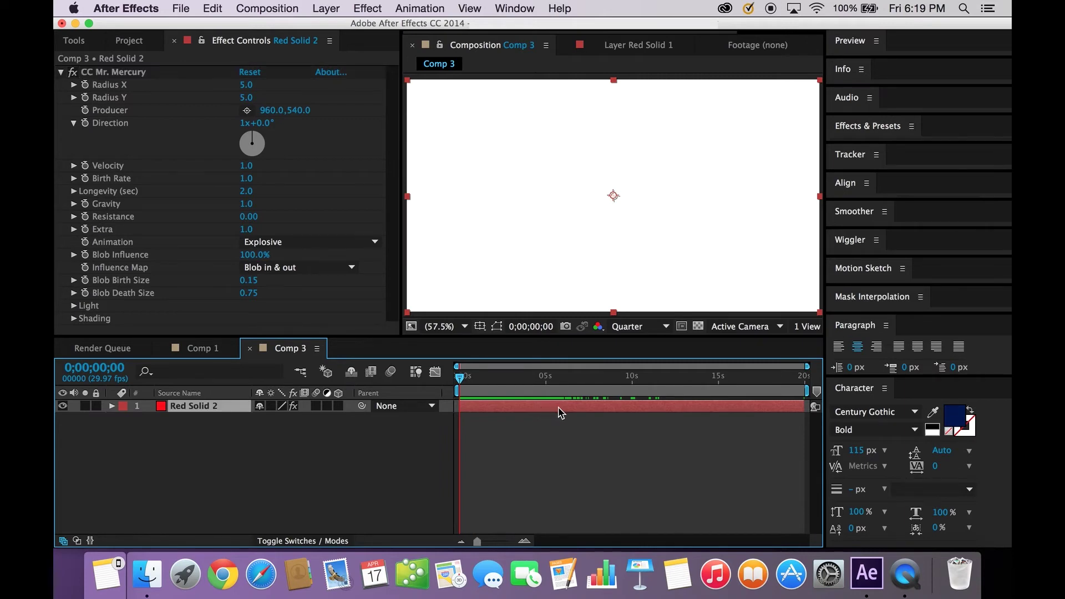
{"action": "left_click_drag", "start_coordinate": [558, 413], "coordinate": [510, 412]}
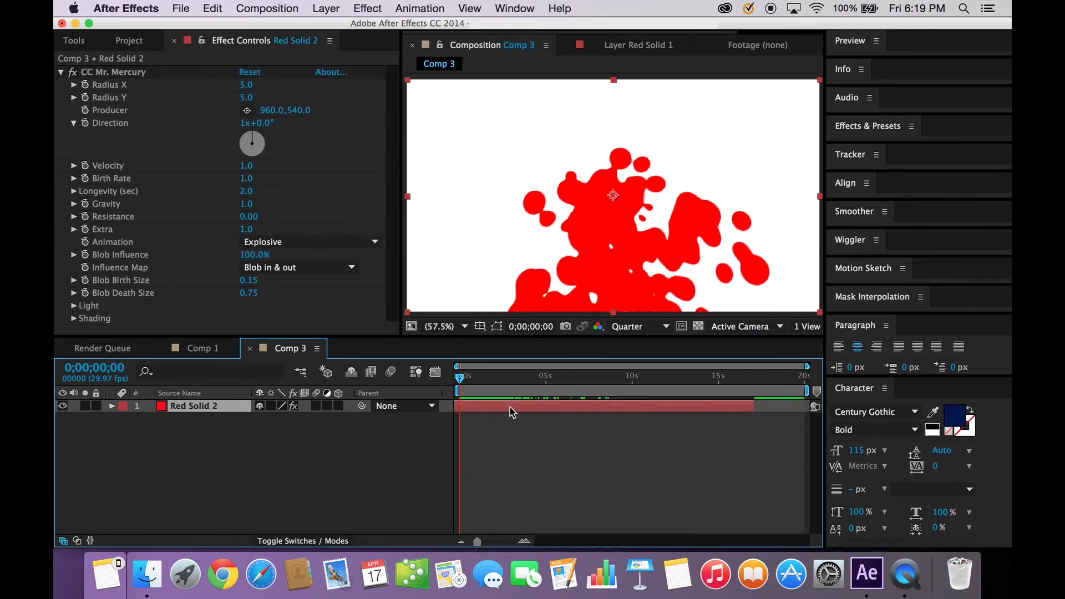
{"action": "left_click_drag", "start_coordinate": [765, 406], "coordinate": [809, 405]}
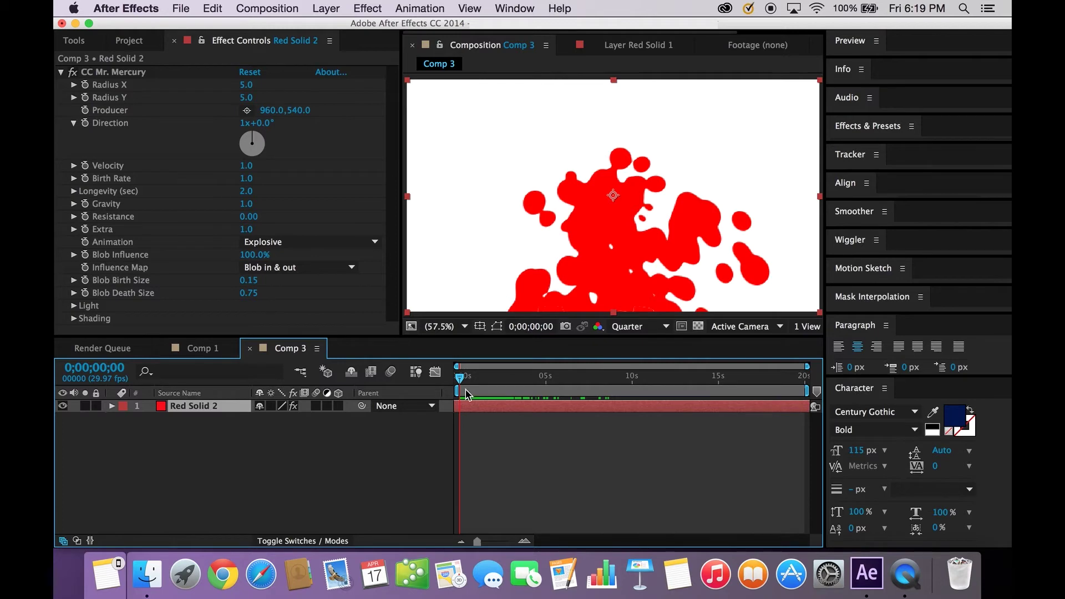
{"action": "mouse_move", "coordinate": [473, 386]}
{"action": "left_mouse_down"}
{"action": "mouse_move", "coordinate": [528, 381]}
{"action": "mouse_move", "coordinate": [462, 381]}
{"action": "left_mouse_up"}
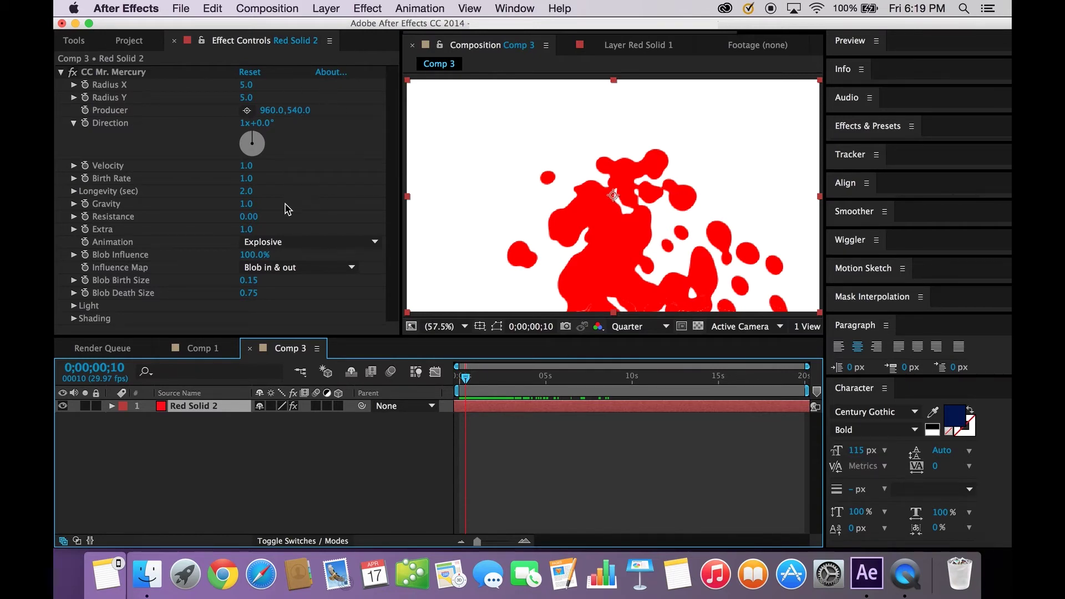
{"action": "key", "text": "s"}
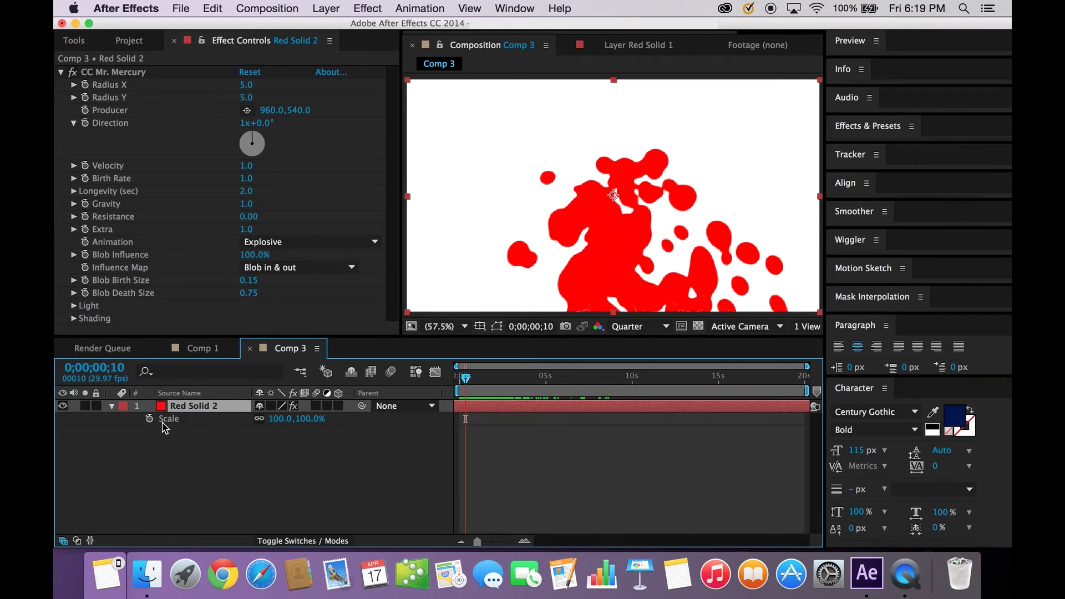
Set Red Solid 2's Scale to 250% and scrub to preview the enlarged blobs.
{"action": "left_click", "coordinate": [309, 420]}
{"action": "type", "text": "250"}
{"action": "key", "text": "Return"}
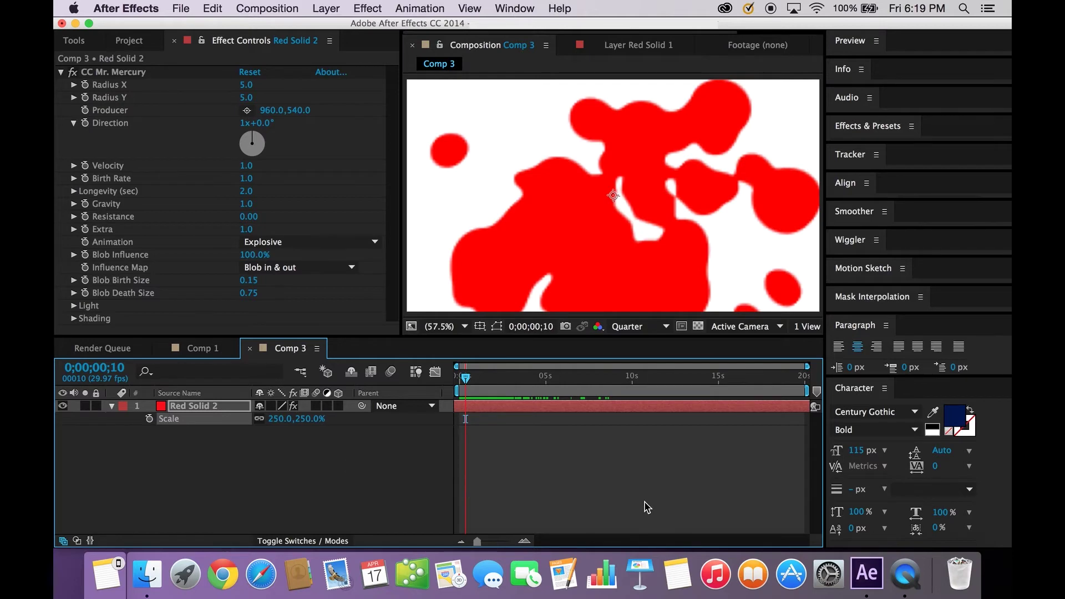
{"action": "left_click_drag", "start_coordinate": [527, 377], "coordinate": [459, 375]}
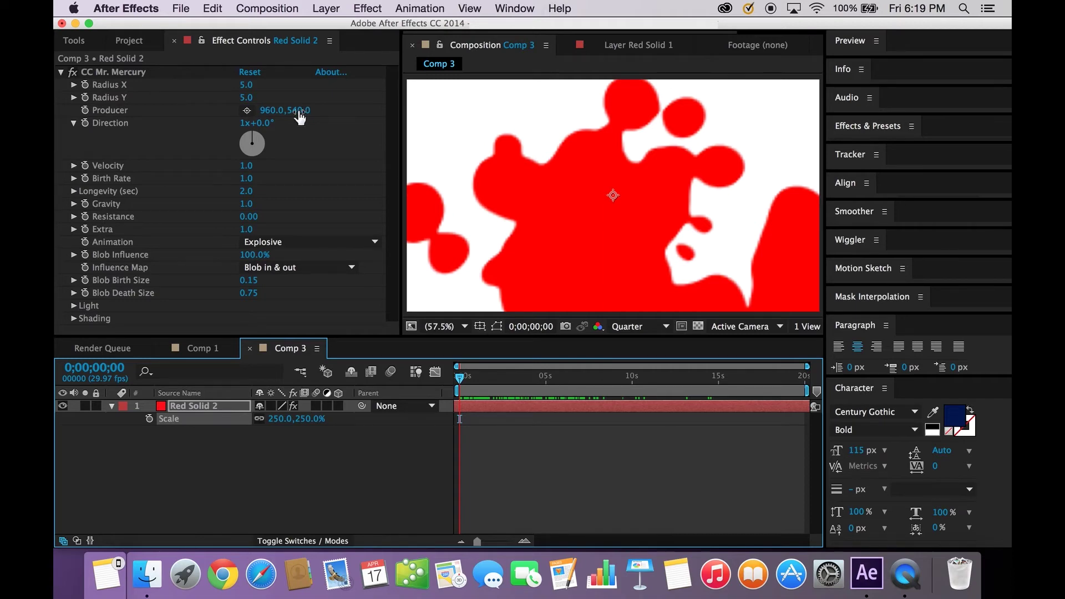
Move the Mr. Mercury Producer point lower in the frame and raise Velocity to 15.
{"action": "left_click_drag", "start_coordinate": [299, 114], "coordinate": [466, 111]}
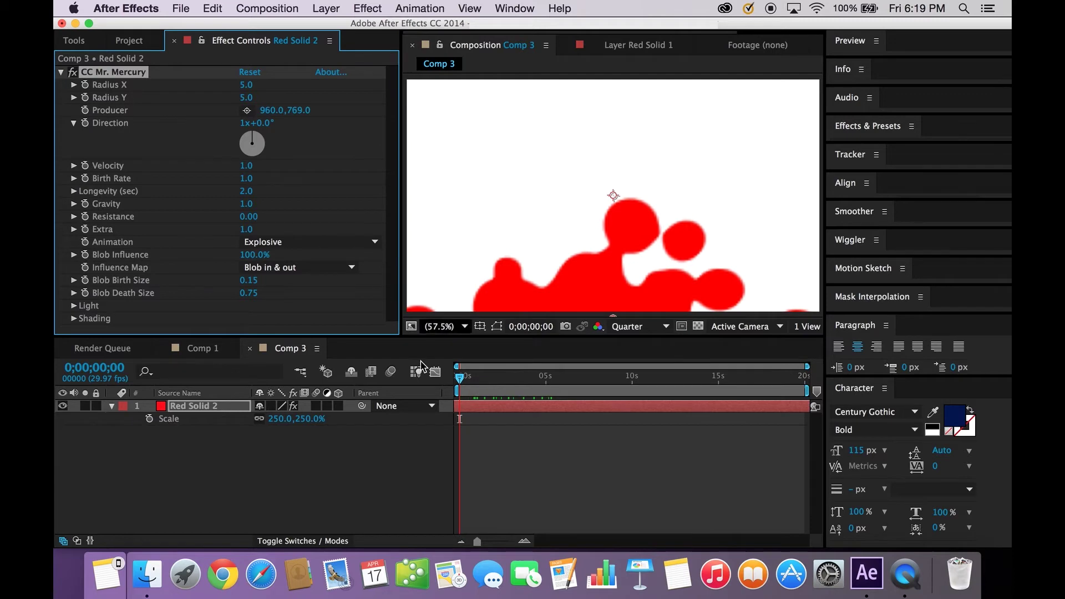
{"action": "left_click_drag", "start_coordinate": [490, 377], "coordinate": [422, 376]}
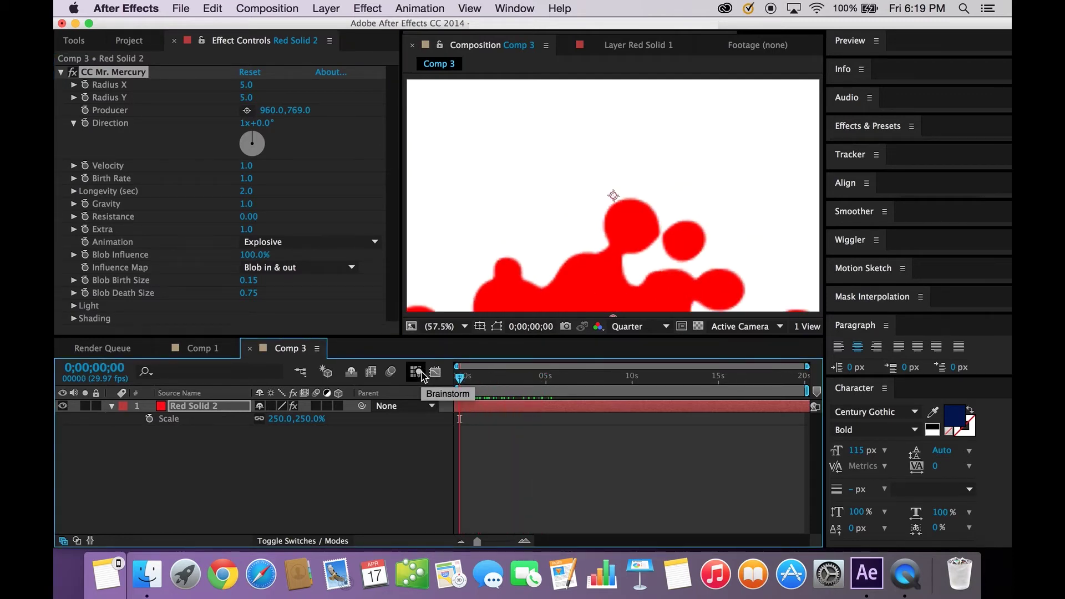
{"action": "left_click", "coordinate": [246, 166]}
{"action": "key", "text": "Return"}
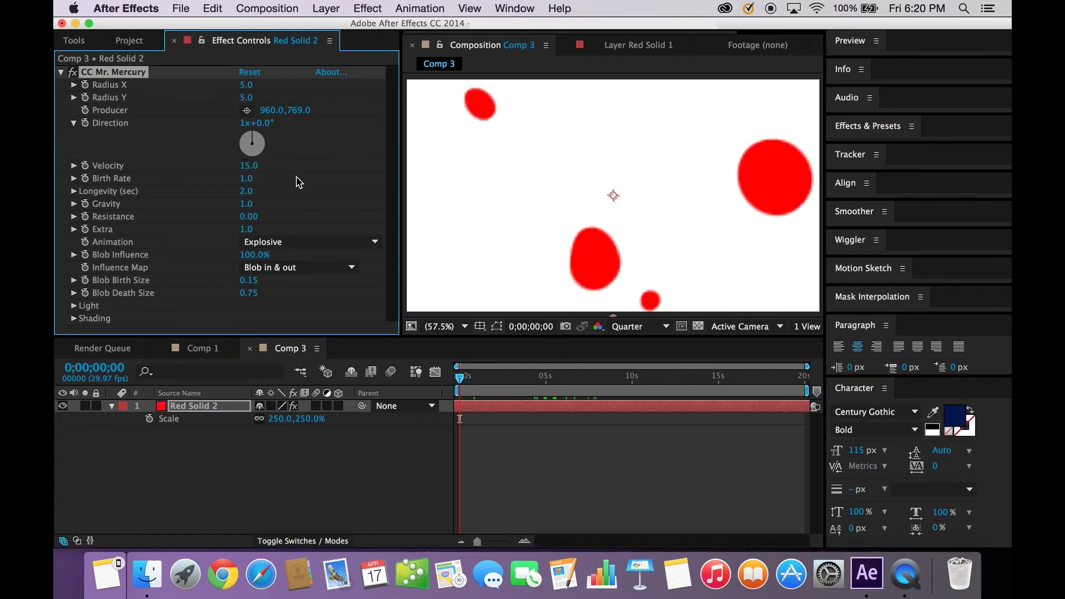
{"action": "left_click_drag", "start_coordinate": [464, 382], "coordinate": [500, 383]}
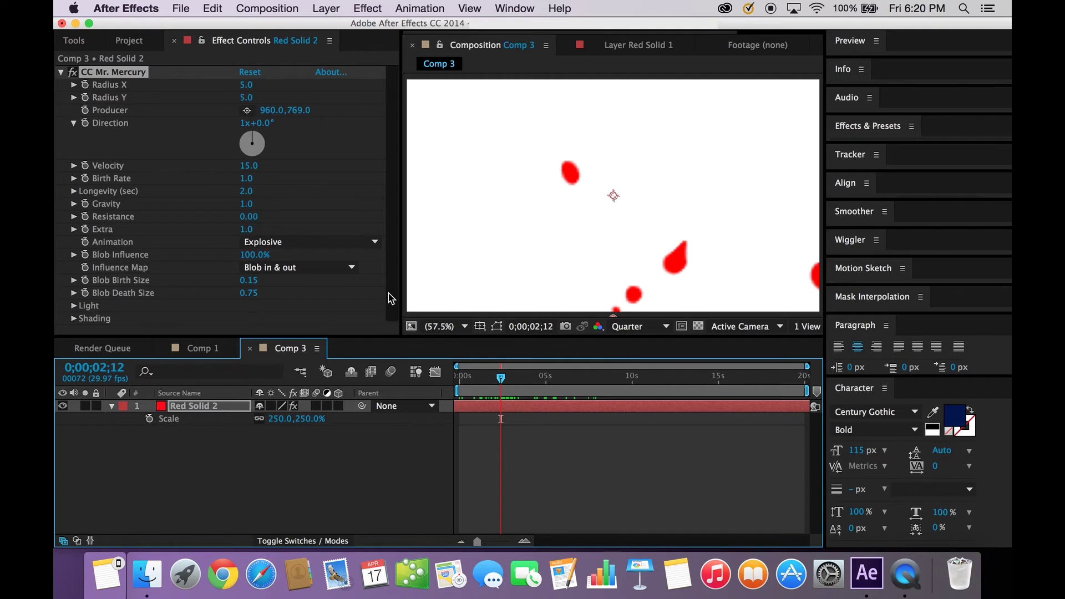
{"action": "left_click", "coordinate": [249, 179]}
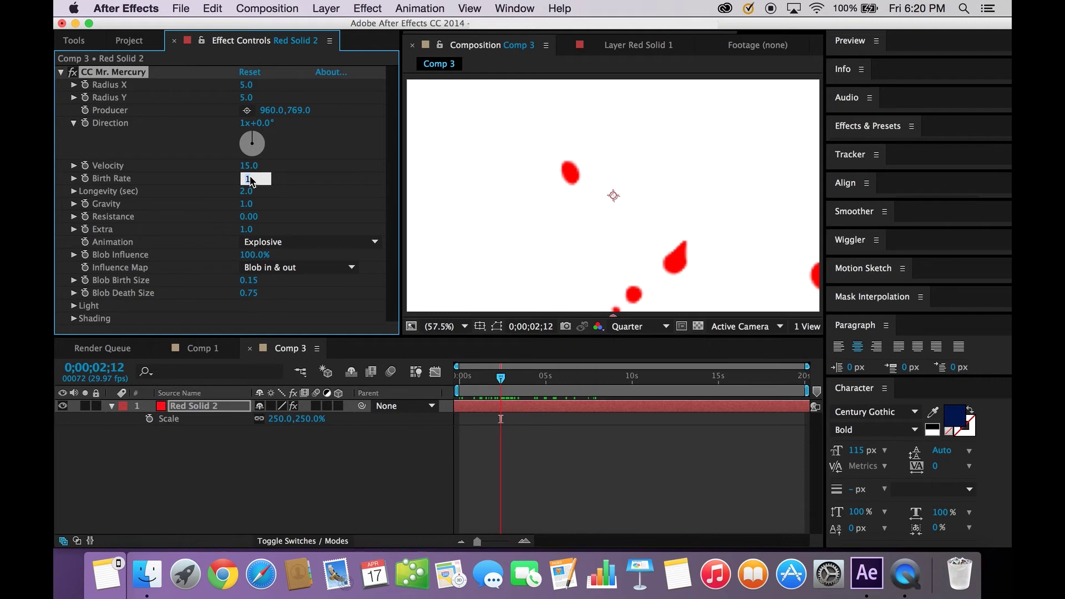
Set Mr. Mercury Birth Rate to 0.3 and Longevity to 5.0 seconds, scrubbing to check the blobs.
{"action": "key", "text": "Return"}
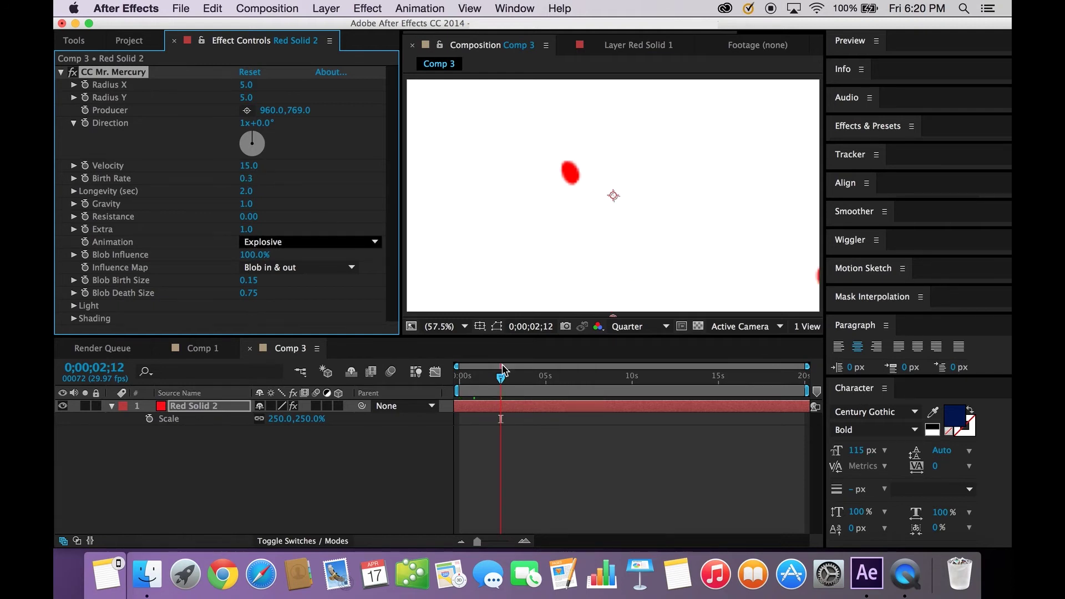
{"action": "left_click_drag", "start_coordinate": [500, 377], "coordinate": [463, 381]}
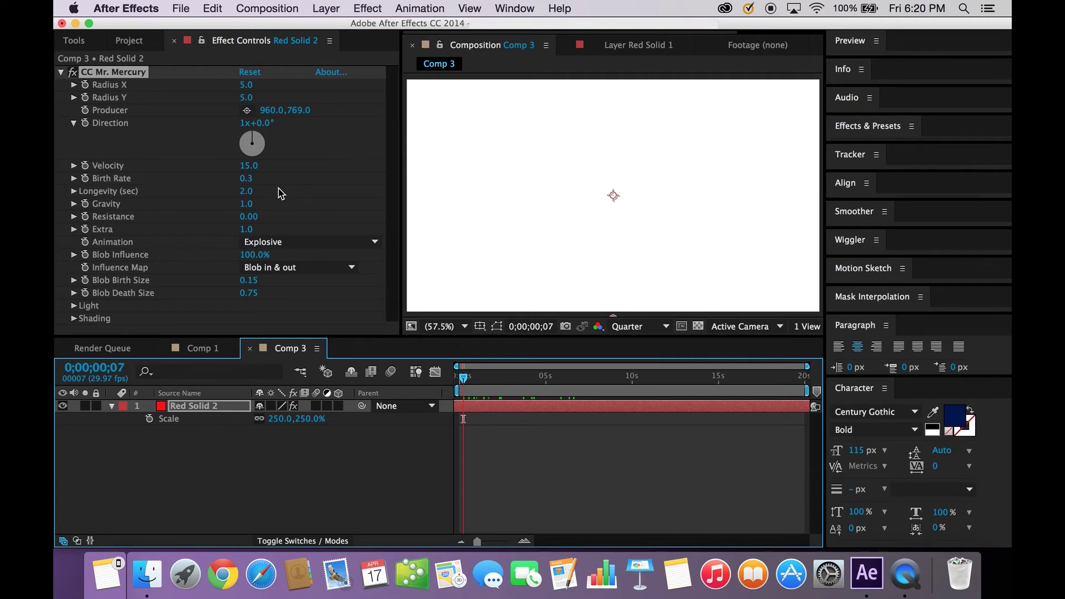
{"action": "left_click", "coordinate": [251, 192]}
{"action": "type", "text": "5.0"}
{"action": "key", "text": "Return"}
{"action": "left_click_drag", "start_coordinate": [536, 378], "coordinate": [419, 383]}
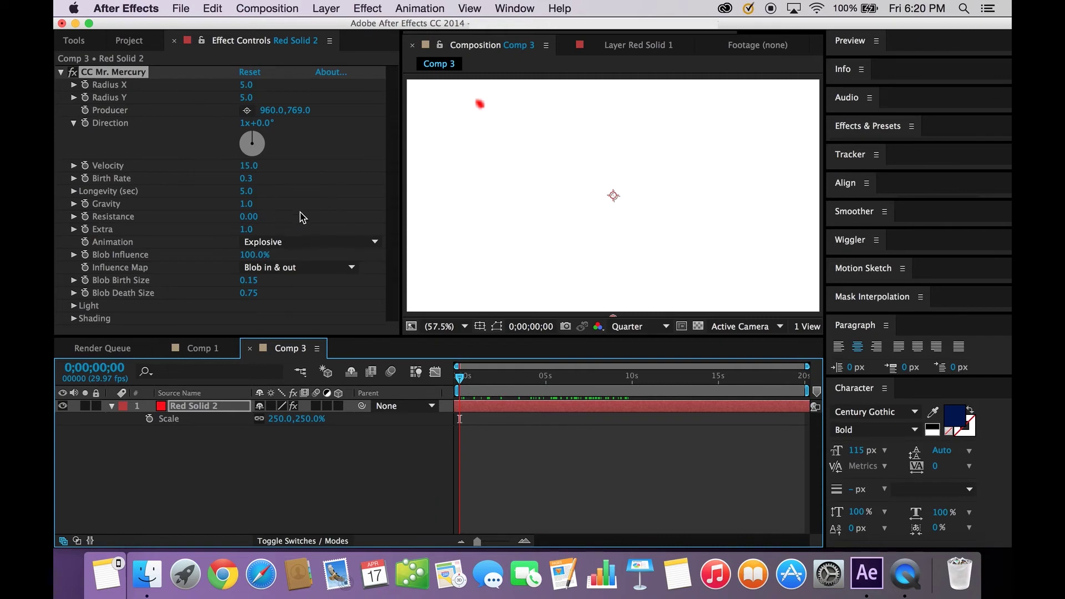
Set Mr. Mercury Gravity to -0.5 and check how the blobs drift.
{"action": "left_click", "coordinate": [248, 204]}
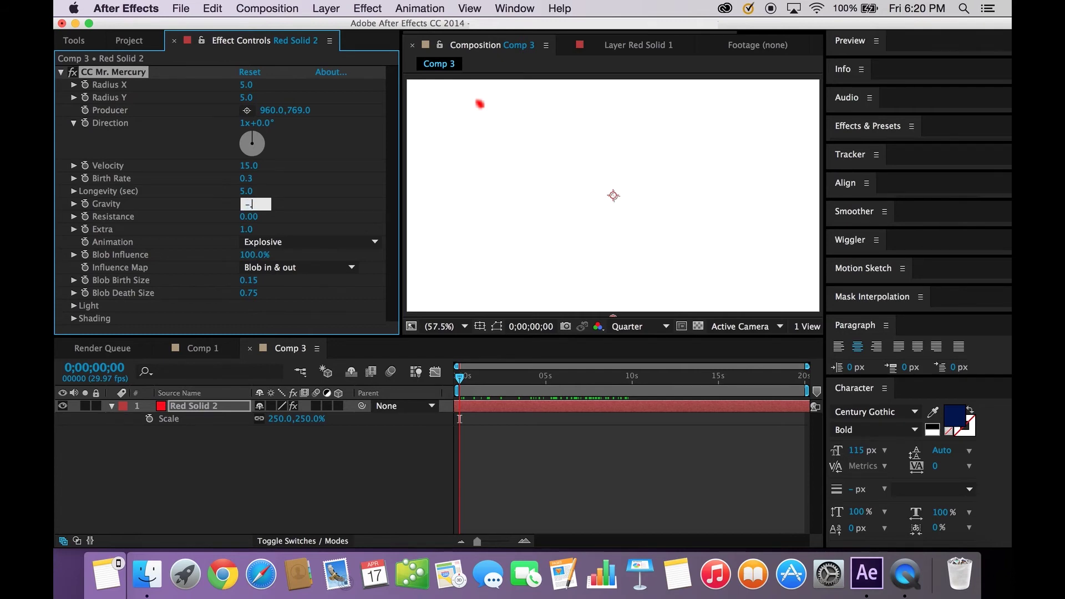
{"action": "type", "text": "-.5"}
{"action": "key", "text": "Return"}
{"action": "mouse_move", "coordinate": [553, 378]}
{"action": "left_mouse_down"}
{"action": "mouse_move", "coordinate": [529, 380]}
{"action": "mouse_move", "coordinate": [567, 384]}
{"action": "left_mouse_up"}
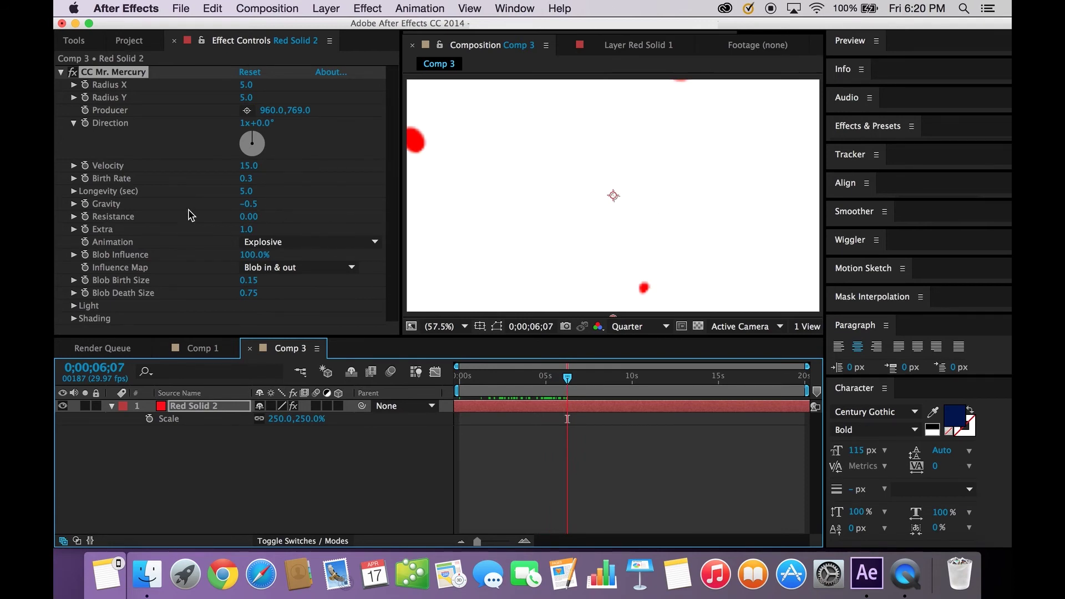
Set Resistance to 4.00 and preview the large merged blobs.
{"action": "left_click", "coordinate": [251, 218]}
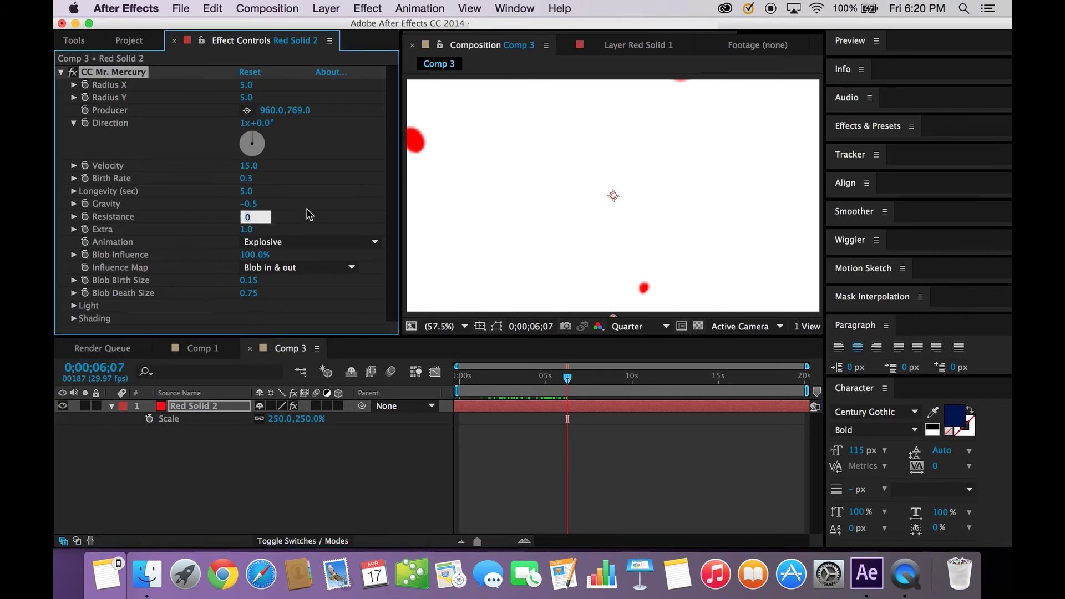
{"action": "type", "text": "4."}
{"action": "key", "text": "Return"}
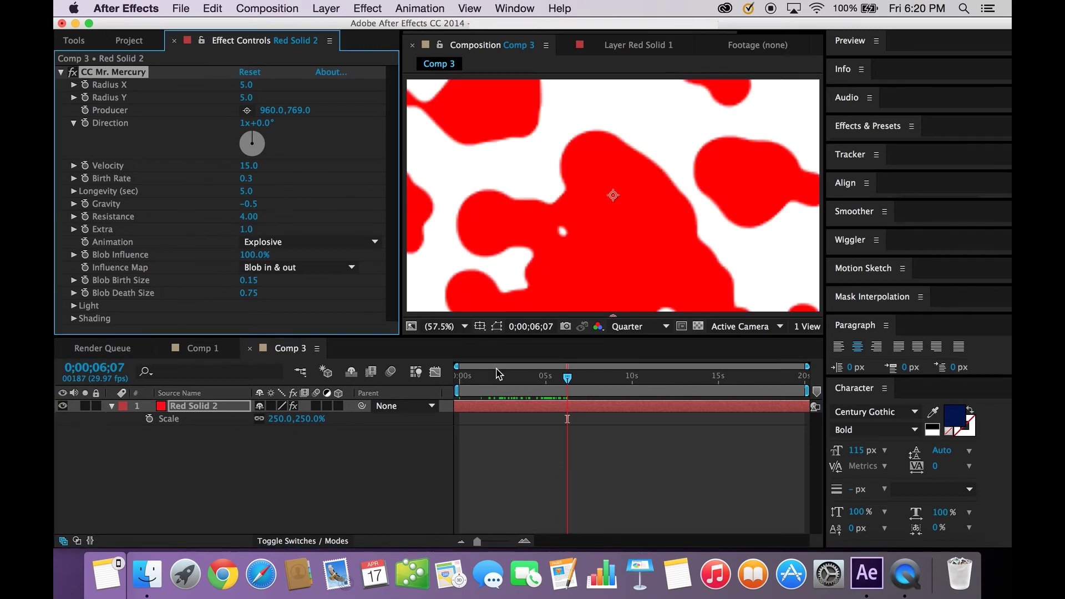
{"action": "mouse_move", "coordinate": [503, 378]}
{"action": "left_mouse_down"}
{"action": "mouse_move", "coordinate": [588, 381]}
{"action": "mouse_move", "coordinate": [488, 384]}
{"action": "left_mouse_up"}
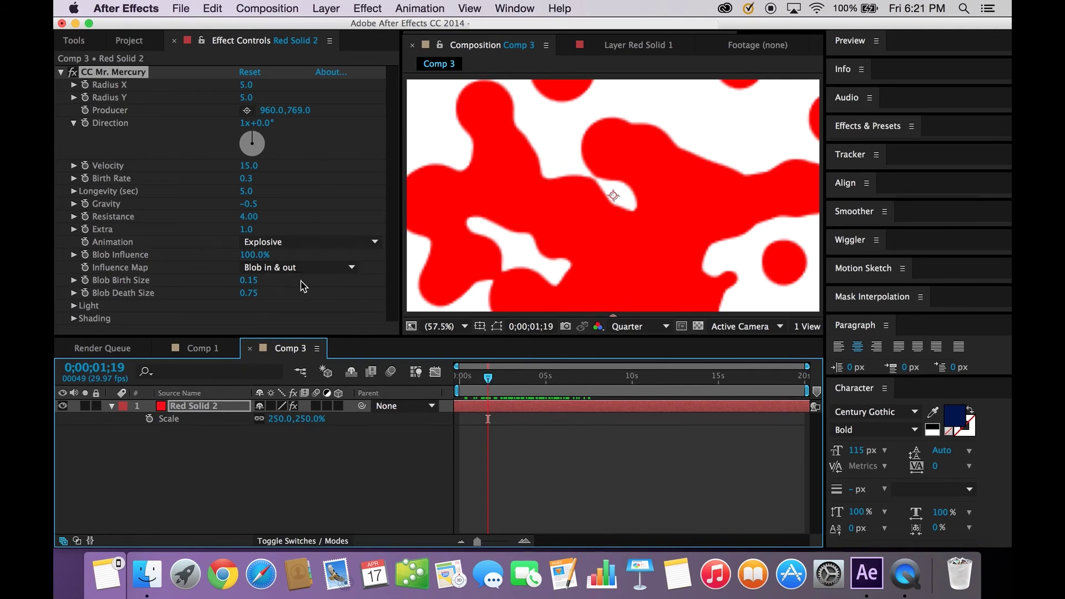
Set both Blob Birth Size and Blob Death Size to 0.50, then scrub to check.
{"action": "left_click", "coordinate": [254, 280]}
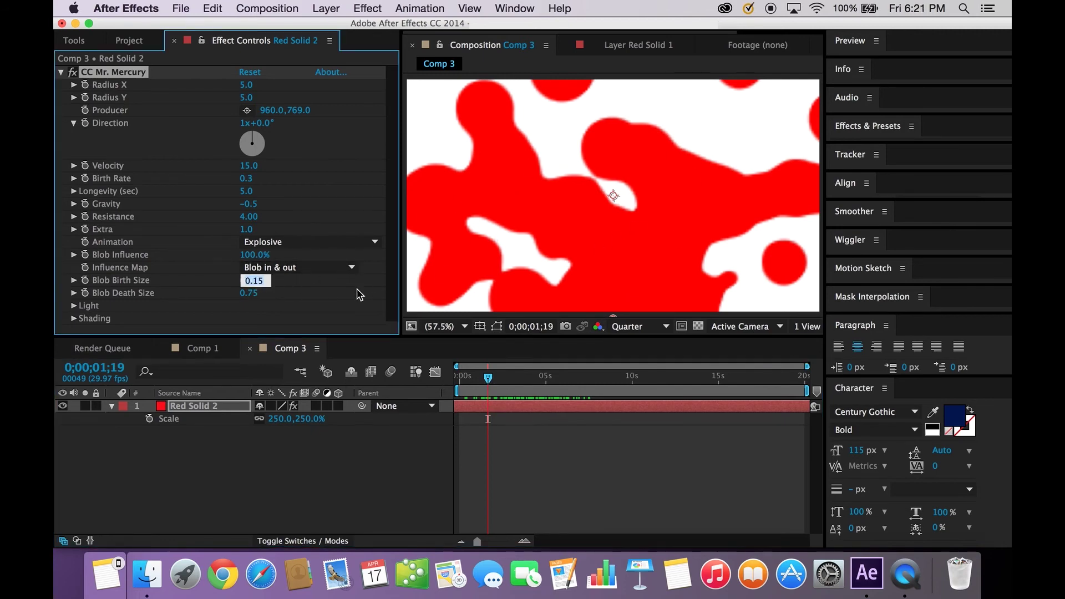
{"action": "type", "text": ".5"}
{"action": "key", "text": "Return"}
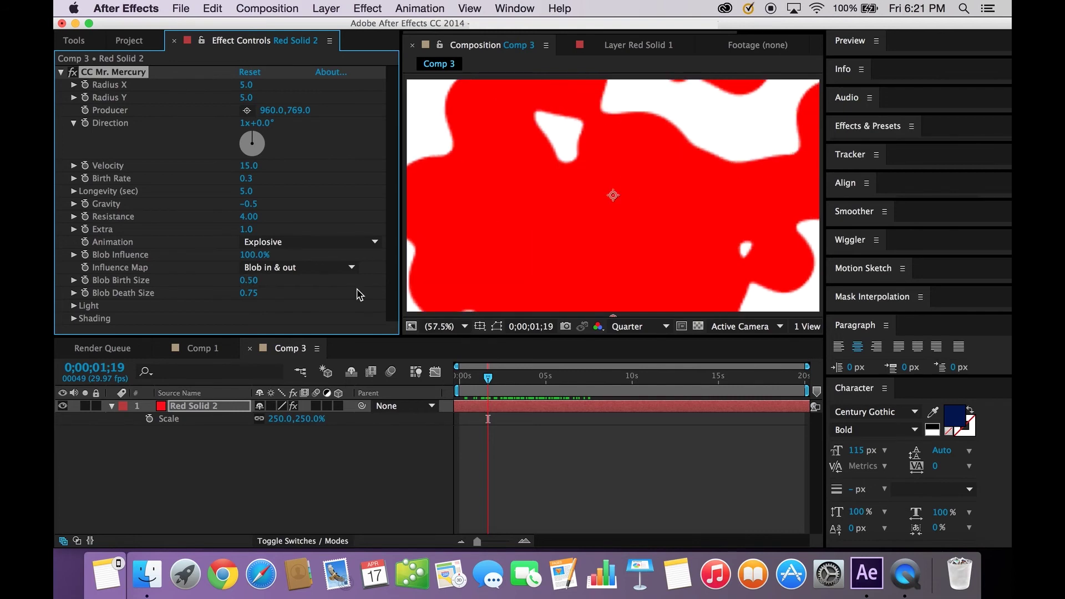
{"action": "left_click", "coordinate": [250, 293]}
{"action": "type", "text": ".5"}
{"action": "key", "text": "Return"}
{"action": "left_click_drag", "start_coordinate": [502, 380], "coordinate": [463, 379]}
{"action": "left_click", "coordinate": [112, 406]}
Add Box Blur with Blur Radius 20 to Red Solid 2 and play the preview from the start.
{"action": "key", "text": "super+alt+shift+e"}
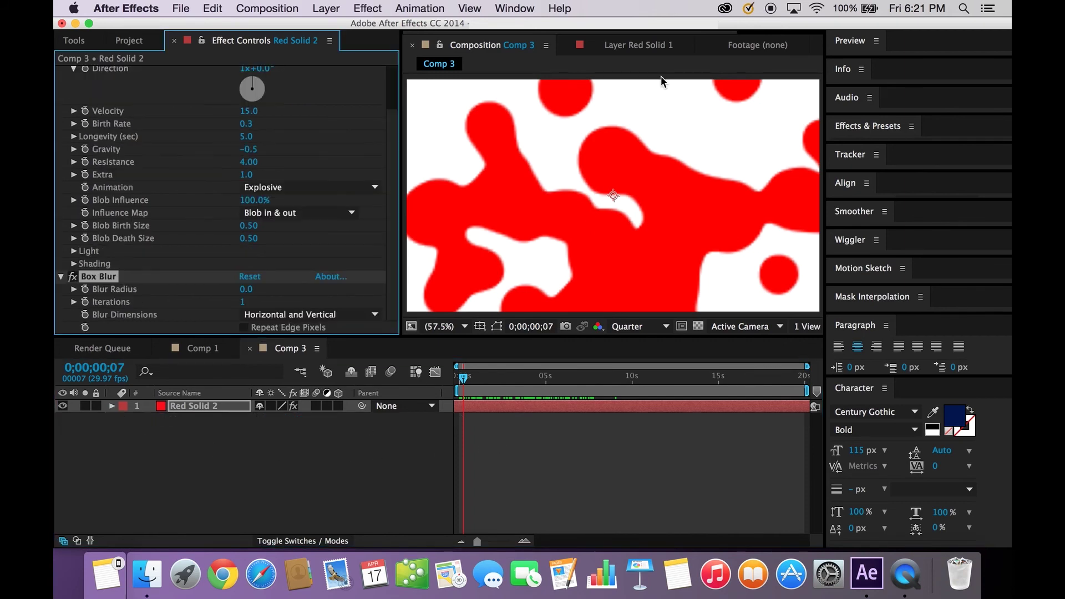
{"action": "left_click", "coordinate": [249, 288]}
{"action": "type", "text": "20"}
{"action": "key", "text": "Return"}
{"action": "left_click_drag", "start_coordinate": [493, 380], "coordinate": [438, 380]}
{"action": "key", "text": "space"}
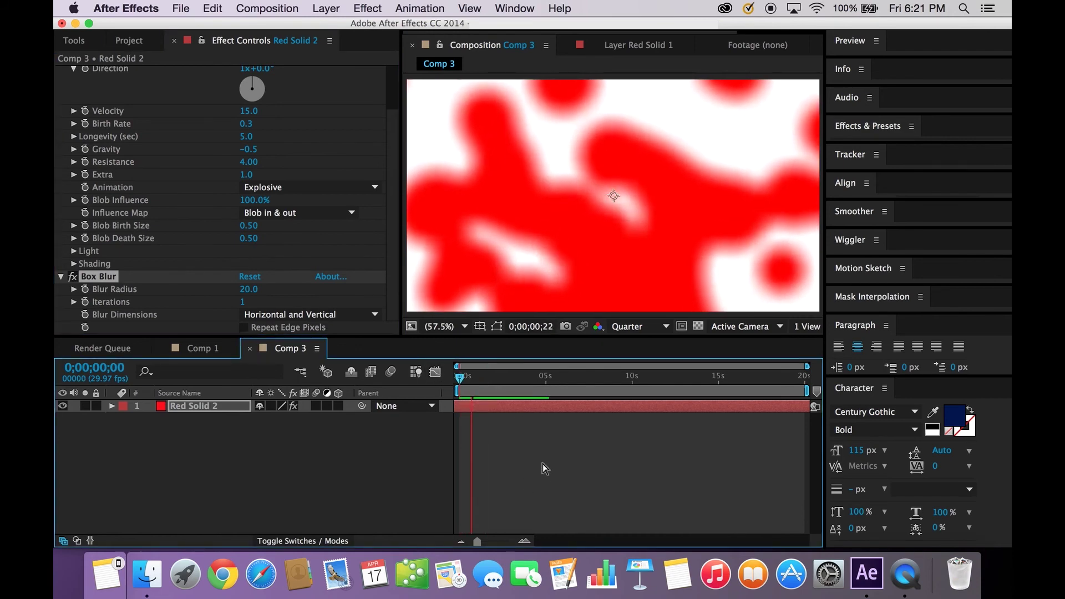